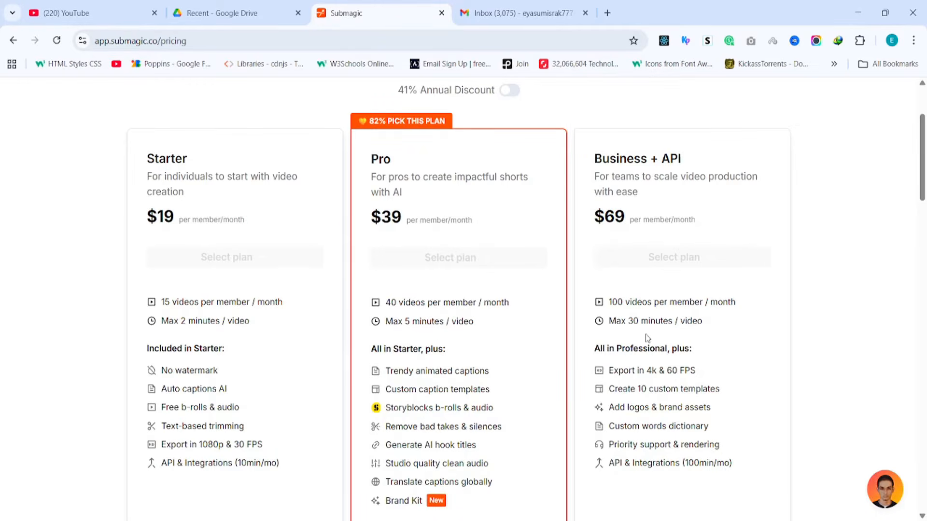
# Step: Review the Pro plan's features, including removing bad takes and silences and generating AI hook titles
pyautogui.moveTo(387, 424); pyautogui.dragTo(526, 431)
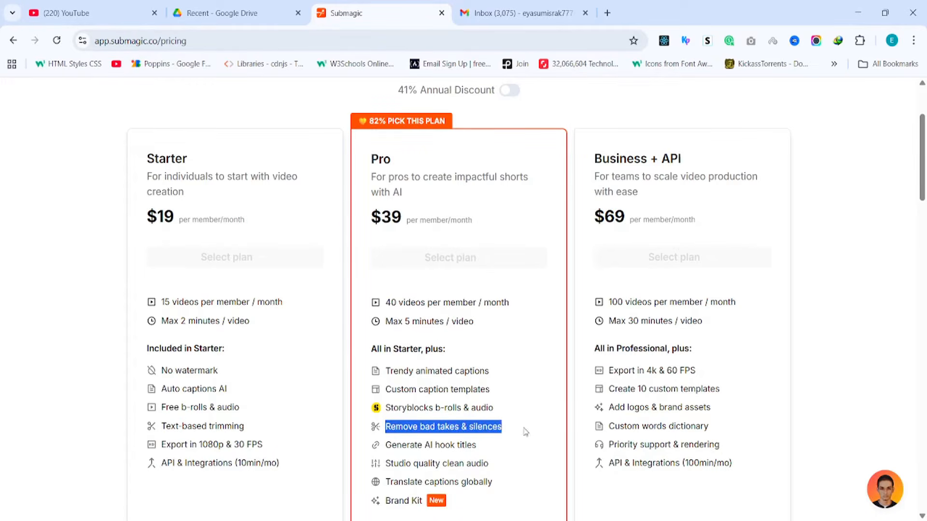
pyautogui.moveTo(385, 445); pyautogui.dragTo(500, 452)
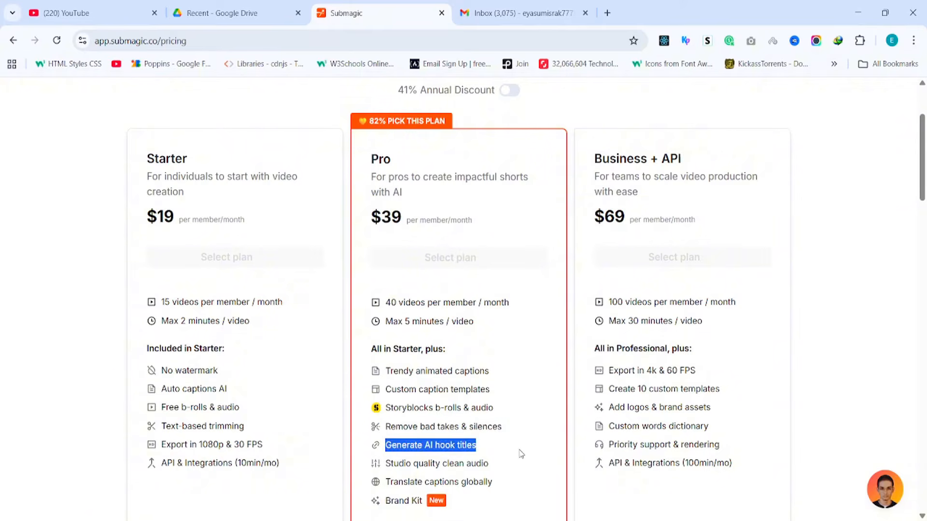
pyautogui.click(473, 449)
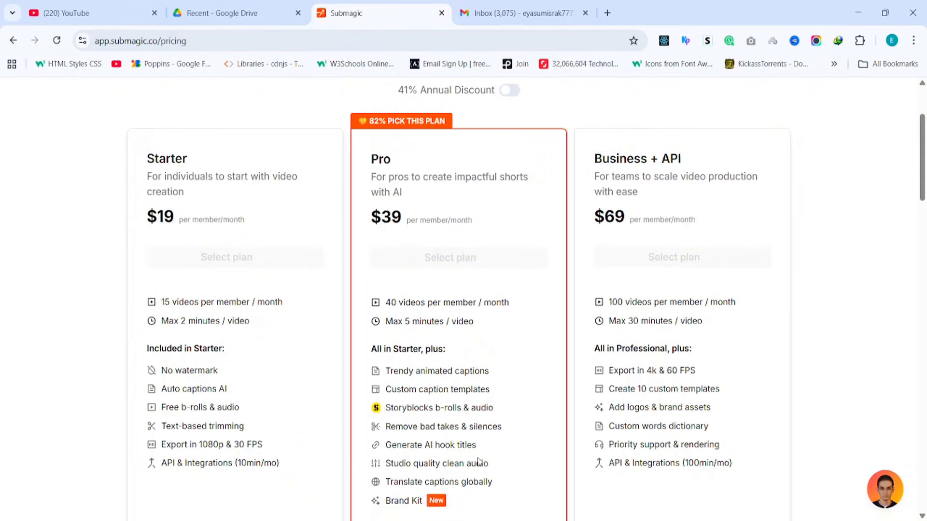
# Step: Switch the plan prices to the annual discount and compare the Starter, Pro and Business + API plans
pyautogui.scroll(3, 479, 461)
pyautogui.click(509, 220)
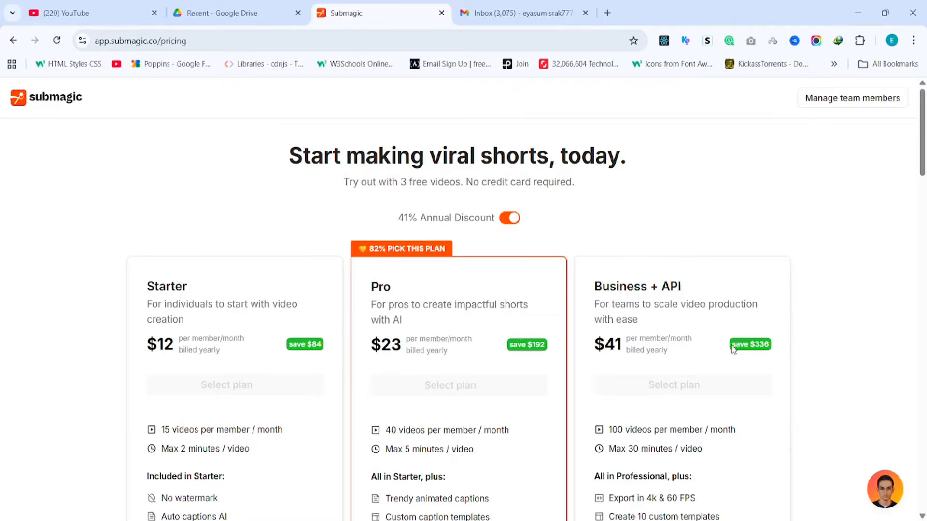
pyautogui.scroll(-4, 651, 354)
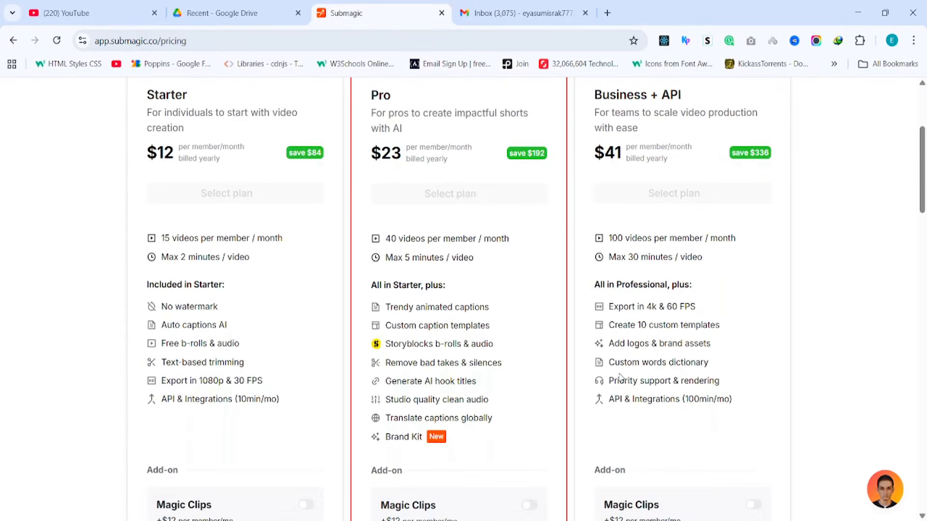
pyautogui.scroll(3, 620, 376)
pyautogui.scroll(1, 166, 201)
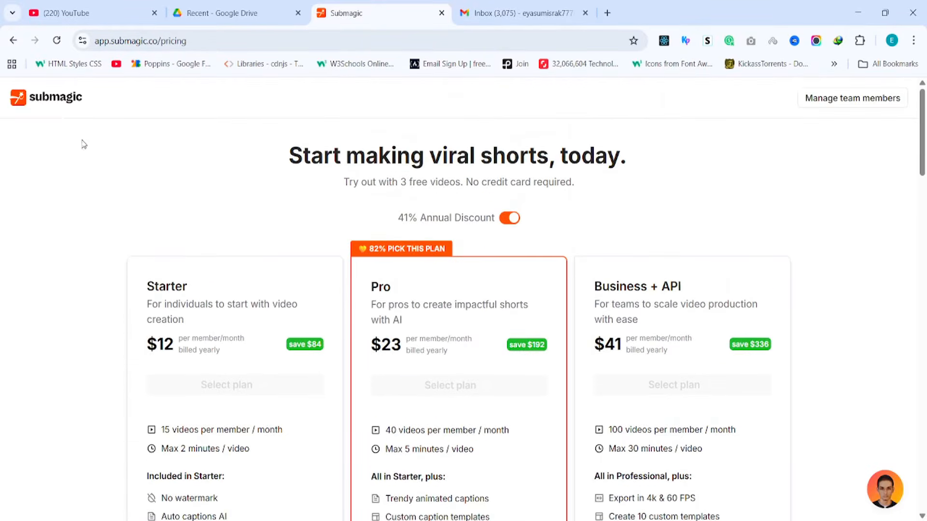
# Step: Return to the dashboard and load the copied YouTube video link into Get Magic Clips
pyautogui.click(49, 100)
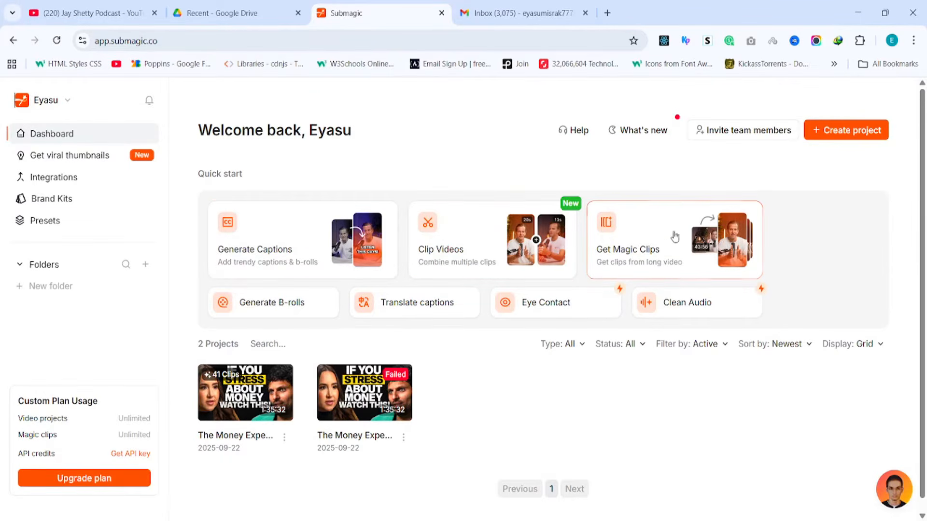
pyautogui.click(655, 233)
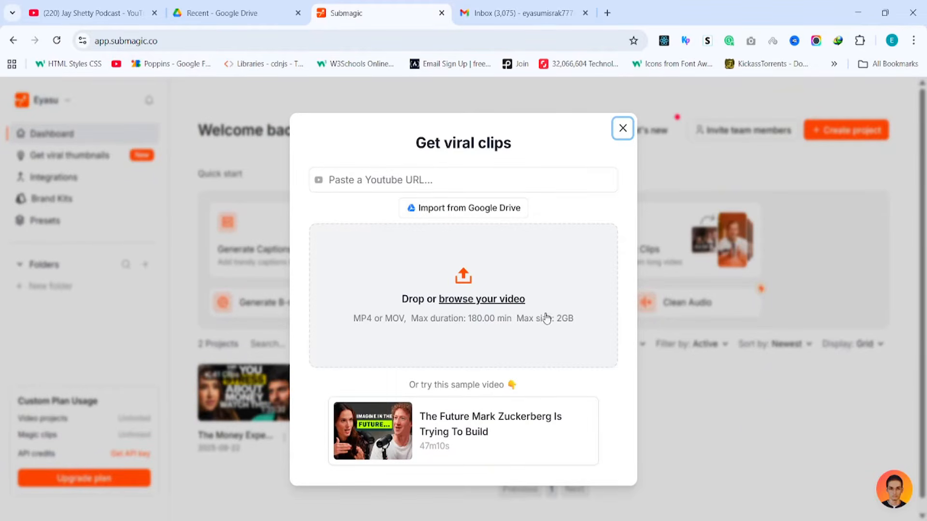
pyautogui.click(461, 179)
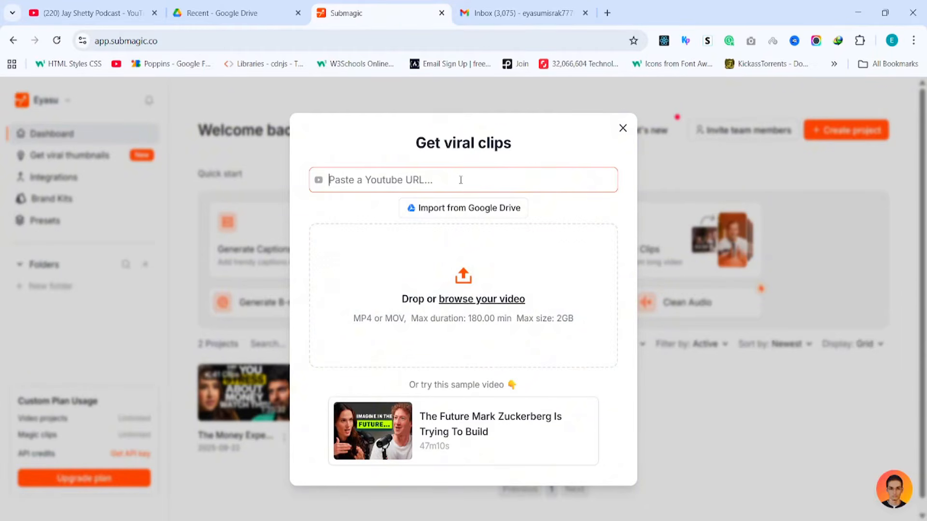
pyautogui.hotkey('ctrl', 'v')
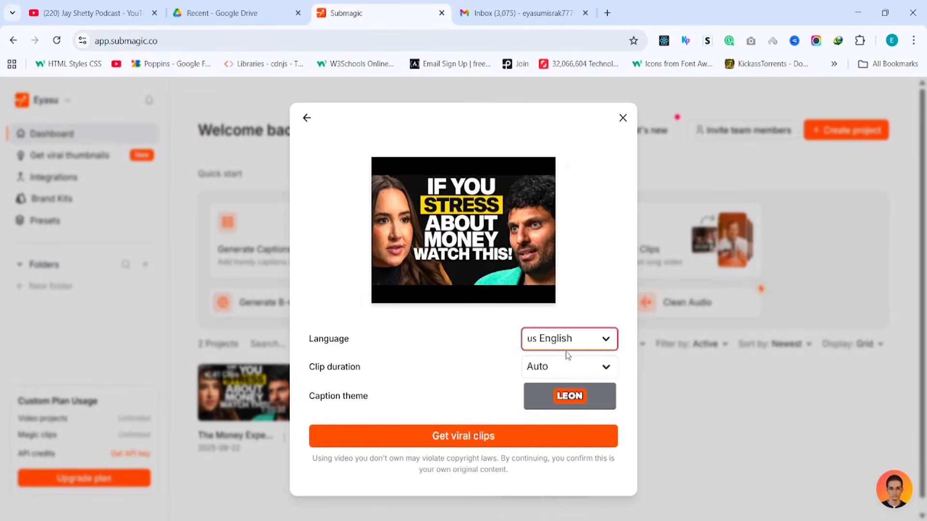
# Step: Generate viral clips from the video in English with Auto clip duration and the Leon caption theme
pyautogui.click(603, 370)
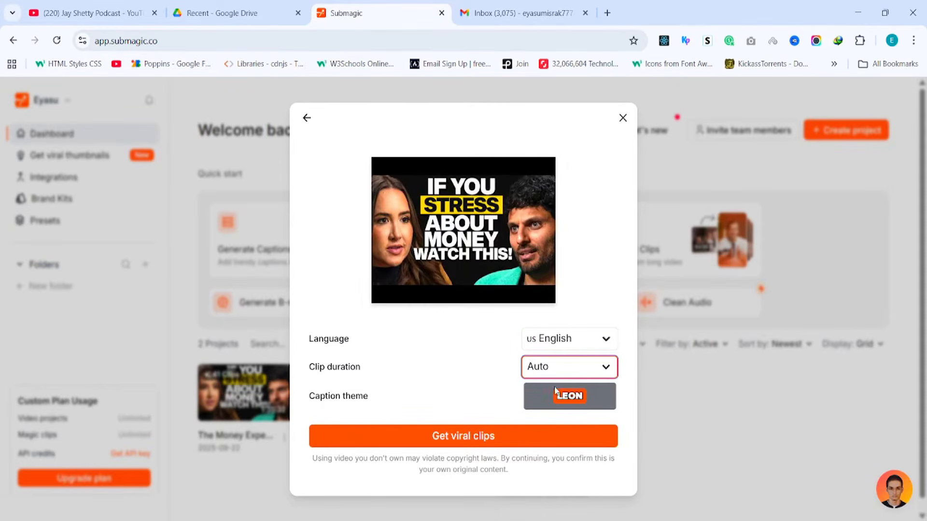
pyautogui.click(547, 414)
pyautogui.click(478, 437)
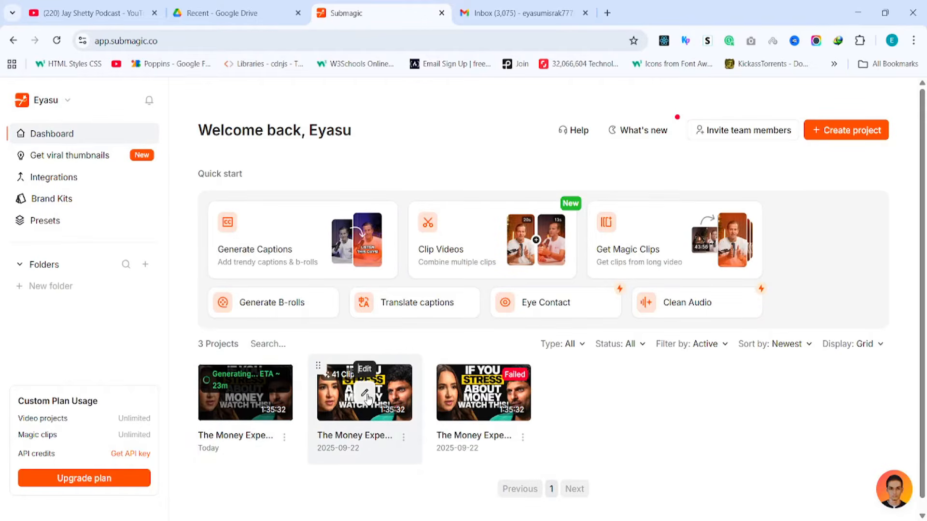
# Step: Open the already processed Money Expert project and examine its generated clips, their scores, titles and descriptions
pyautogui.click(365, 392)
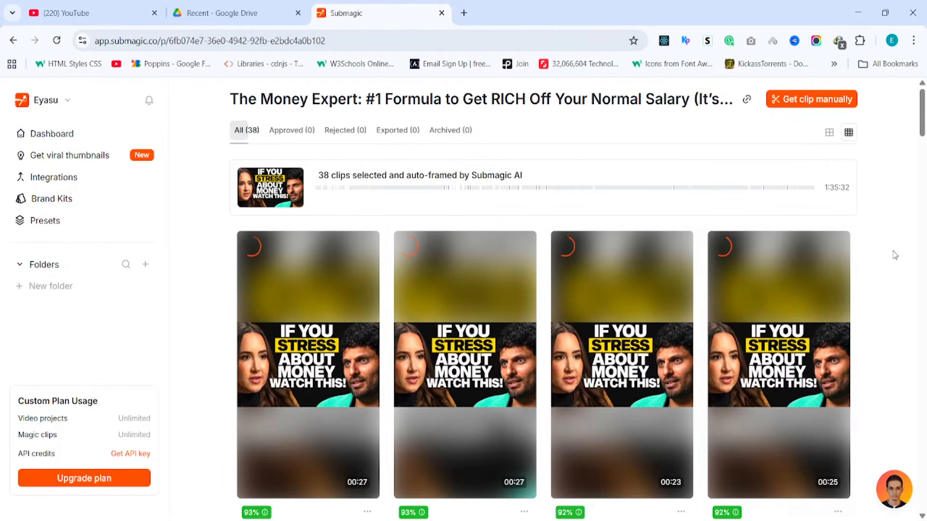
pyautogui.scroll(-4, 893, 255)
pyautogui.scroll(-15, 895, 259)
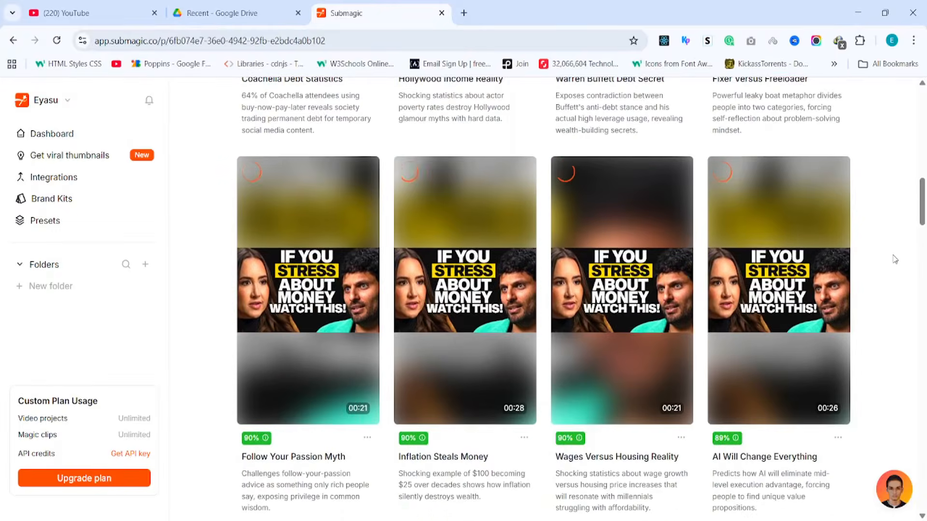
pyautogui.scroll(-6, 894, 259)
pyautogui.scroll(20, 894, 259)
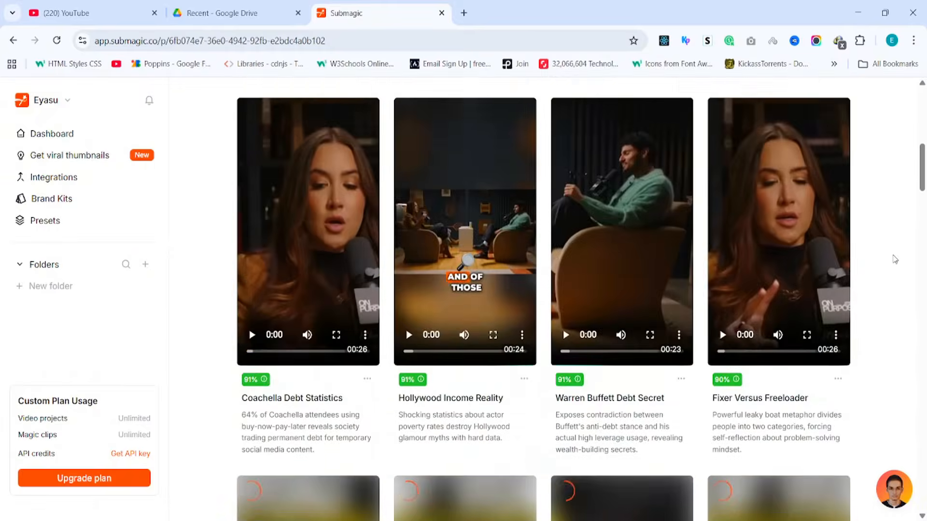
pyautogui.scroll(4, 894, 261)
pyautogui.scroll(-2, 893, 262)
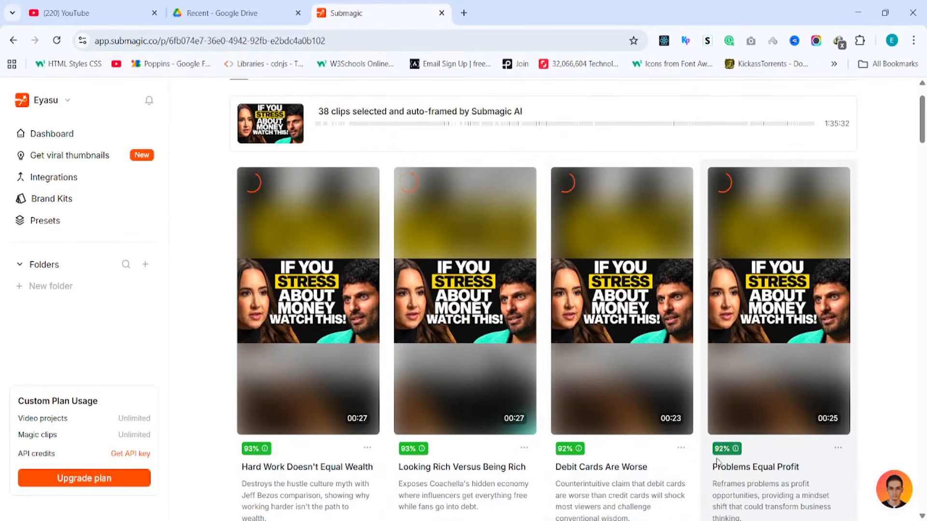
pyautogui.scroll(-9, 851, 423)
pyautogui.scroll(10, 857, 413)
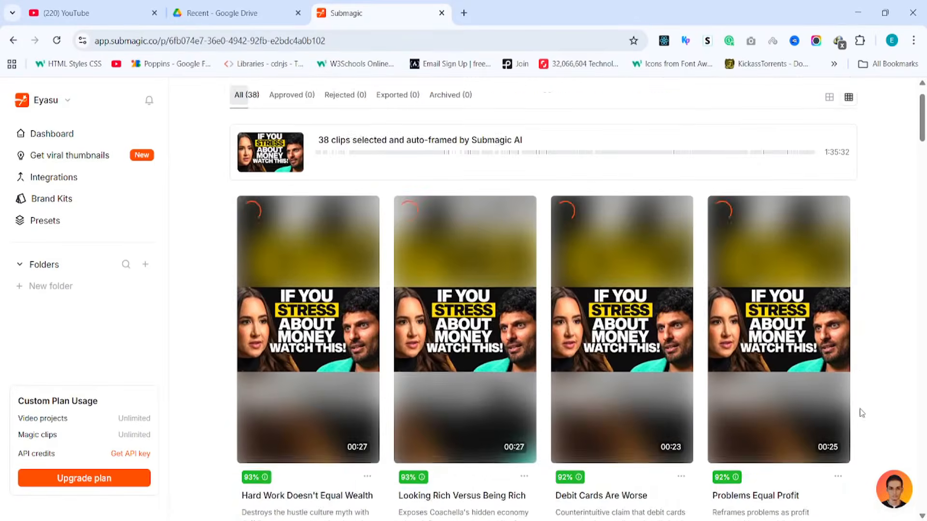
pyautogui.scroll(-2, 857, 413)
# Step: Open the "Hard Work Doesn't Equal Wealth" clip for editing and set brightness to 120%, contrast to 125%, saturation to 92% and temperature to 114%
pyautogui.moveTo(300, 362)
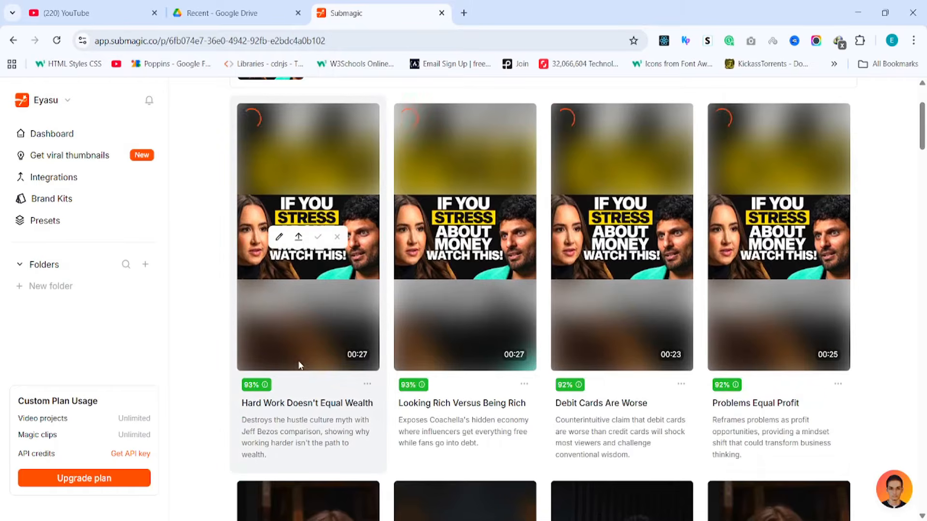
pyautogui.click(279, 238)
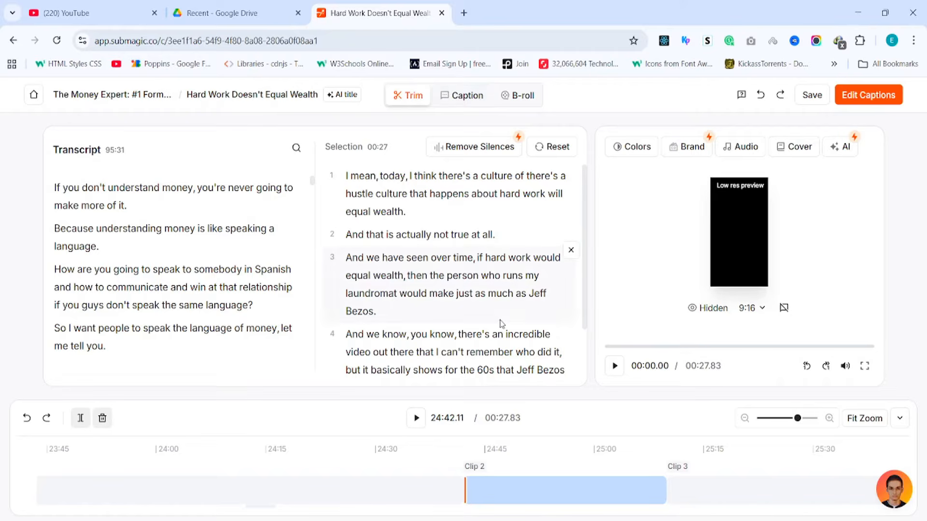
pyautogui.click(633, 152)
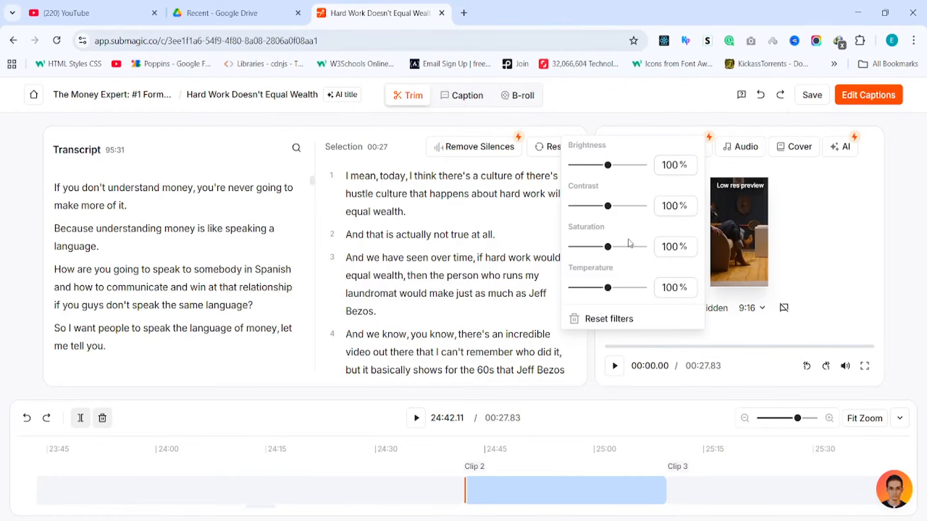
pyautogui.moveTo(609, 169); pyautogui.dragTo(616, 169)
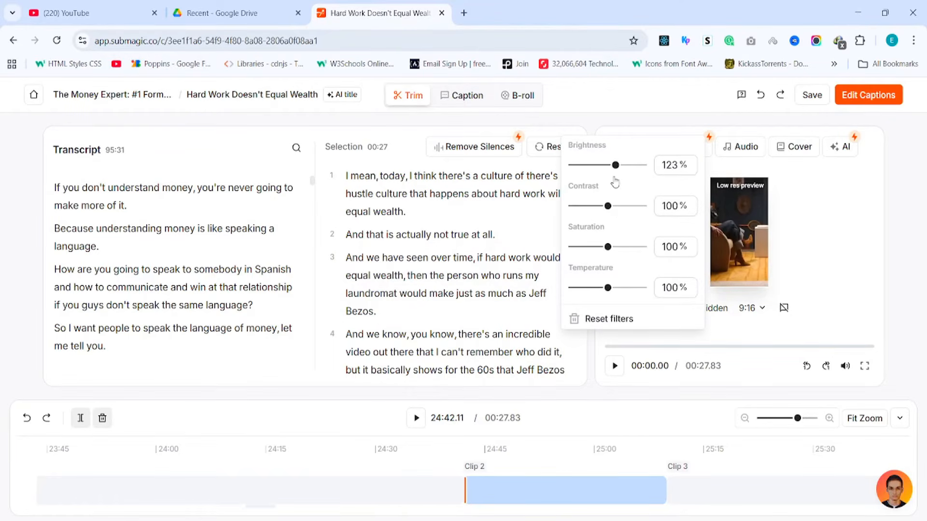
pyautogui.moveTo(608, 208); pyautogui.dragTo(620, 215)
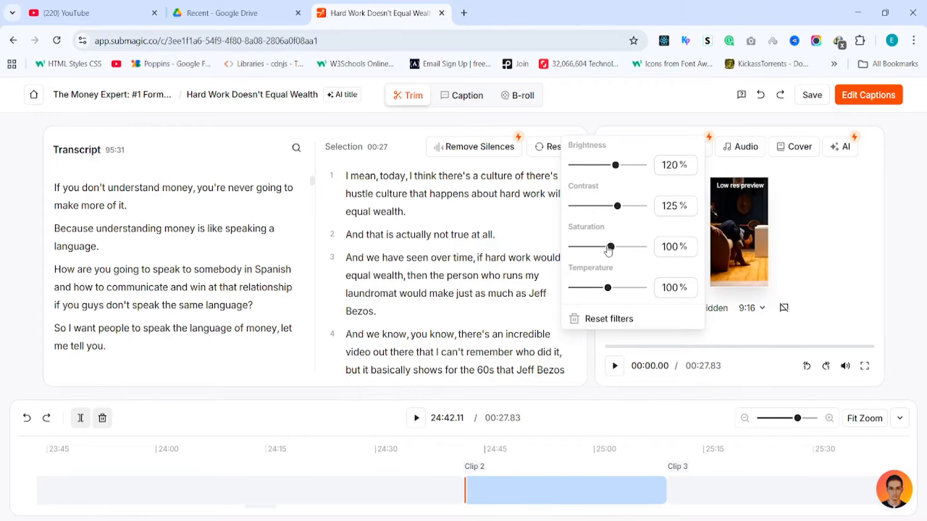
pyautogui.moveTo(609, 247); pyautogui.dragTo(604, 248)
pyautogui.moveTo(612, 293); pyautogui.dragTo(616, 293)
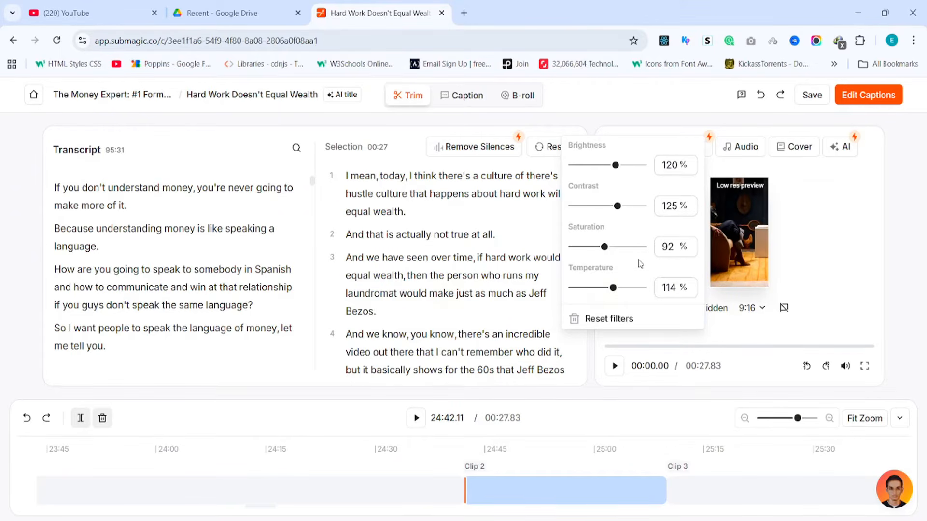
pyautogui.click(719, 335)
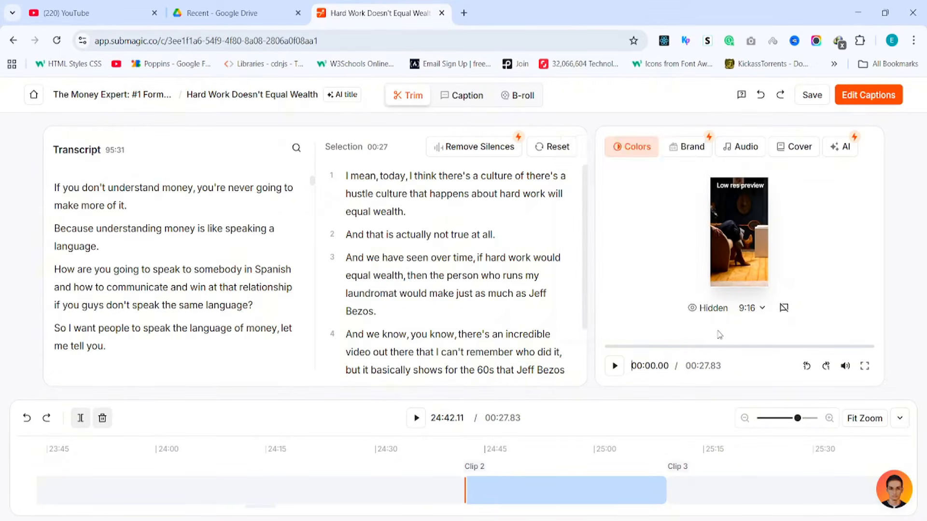
# Step: Turn on Clean Audio for the clip and add the 1:52 Gibran Alcocer track from the trendy music as background music
pyautogui.click(745, 150)
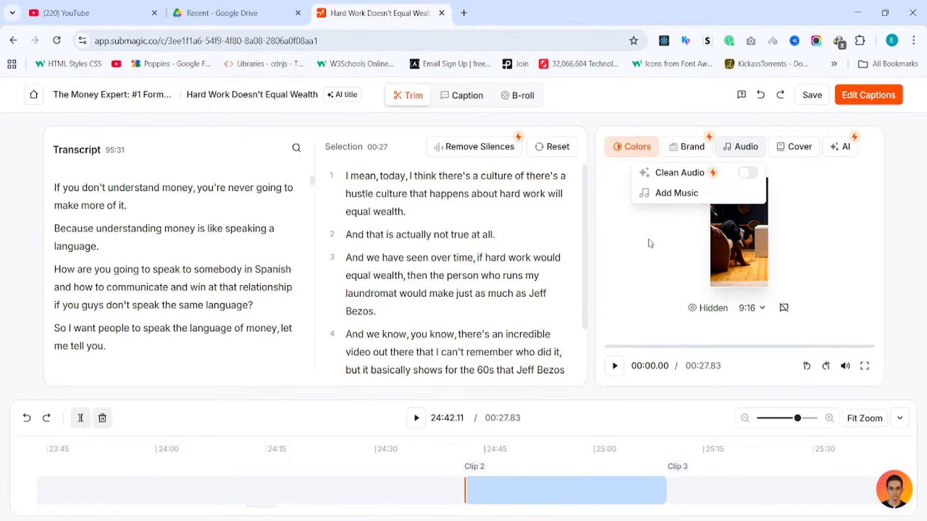
pyautogui.click(749, 175)
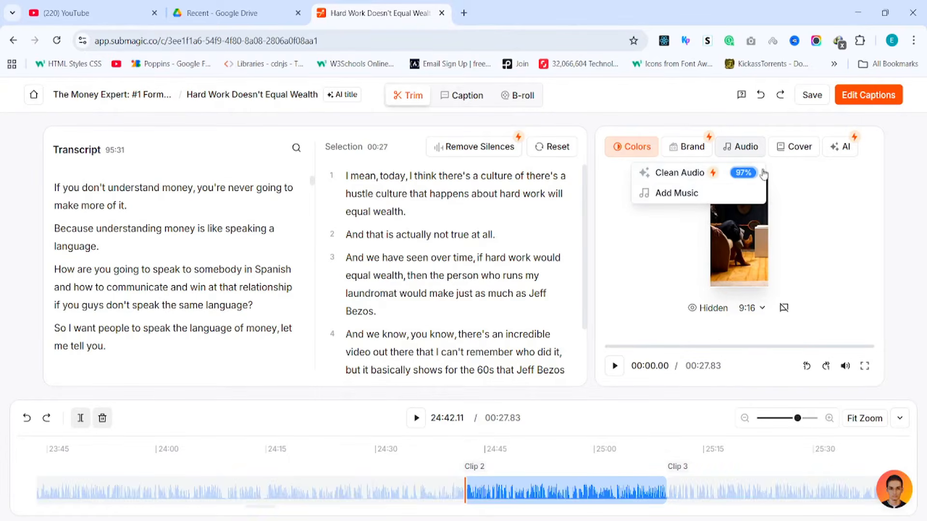
pyautogui.click(677, 194)
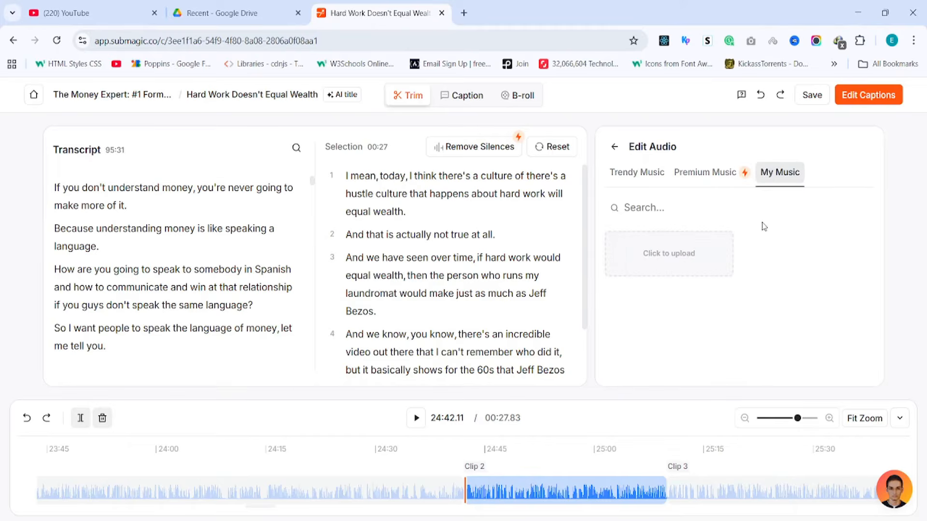
pyautogui.click(629, 170)
pyautogui.scroll(-10, 680, 289)
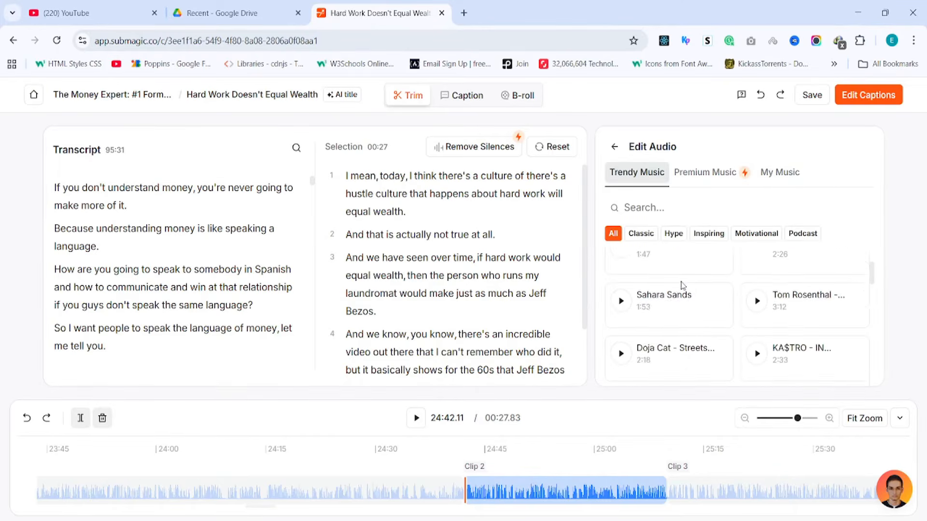
pyautogui.scroll(10, 672, 314)
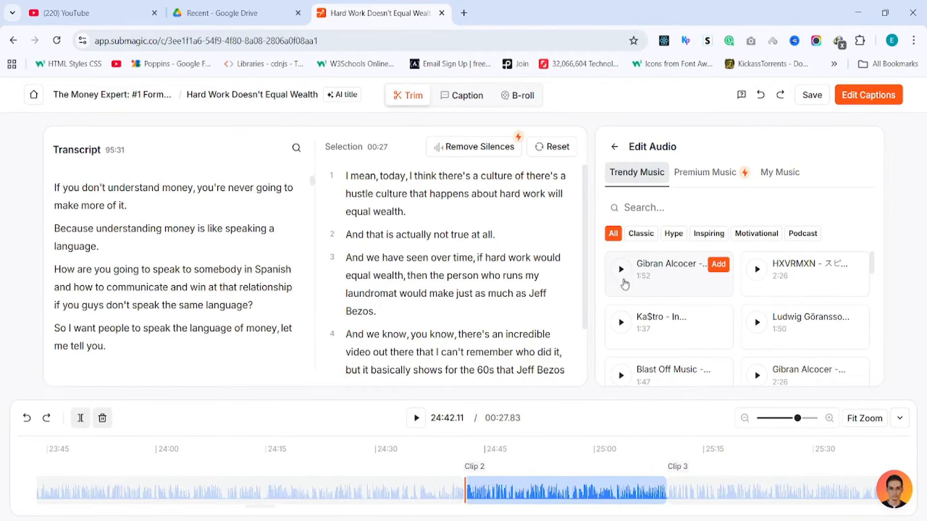
pyautogui.click(621, 269)
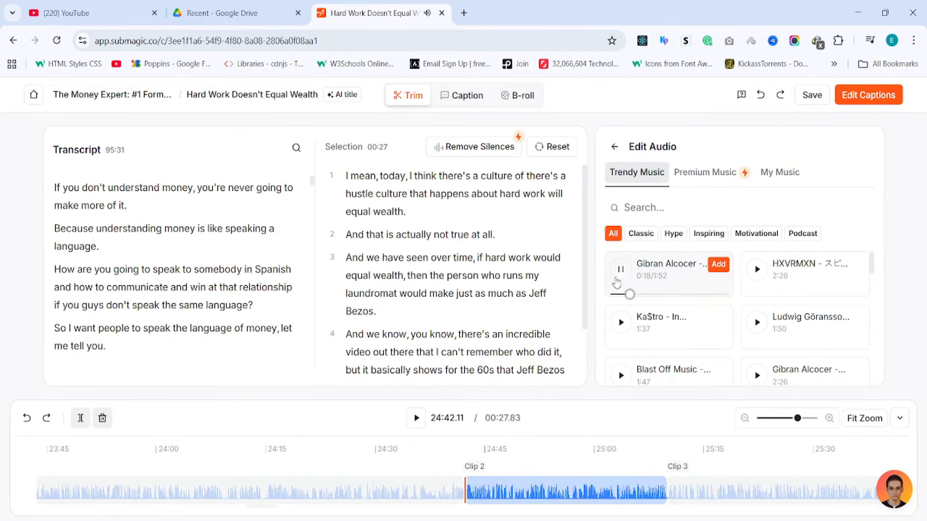
pyautogui.click(719, 266)
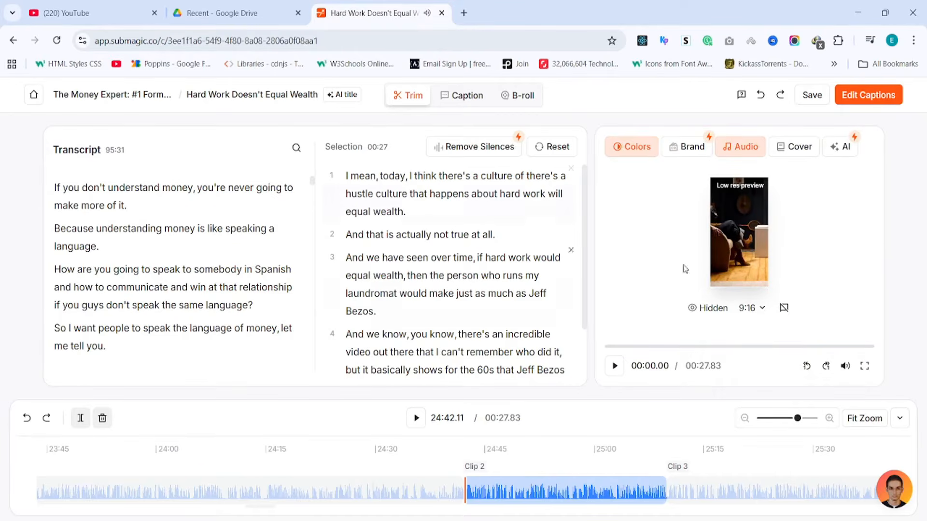
# Step: Apply the Dan 2 caption style to the clip and look through the other caption styles
pyautogui.click(458, 96)
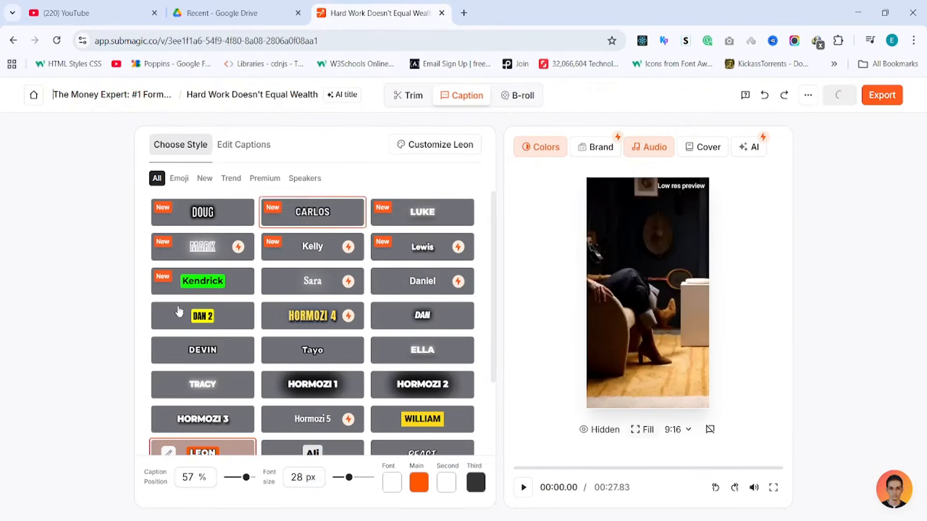
pyautogui.scroll(-3, 285, 333)
pyautogui.scroll(3, 284, 330)
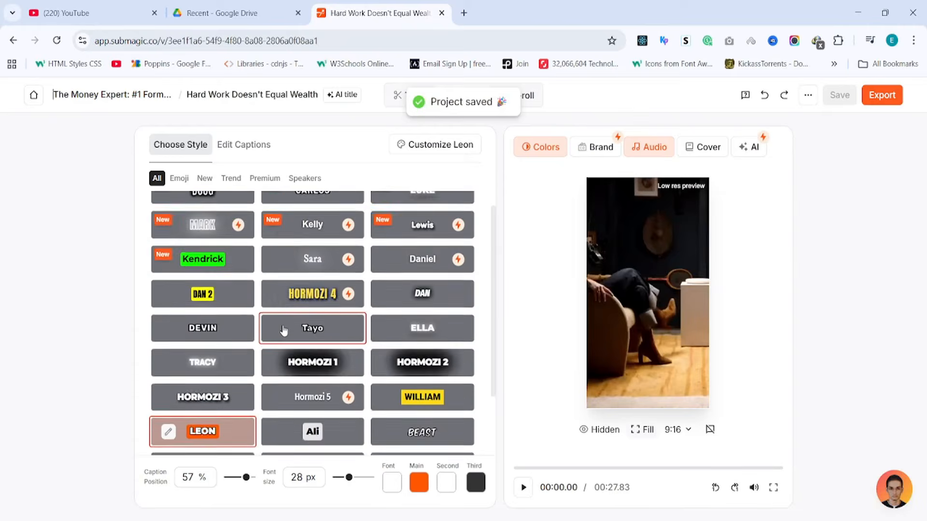
pyautogui.click(244, 328)
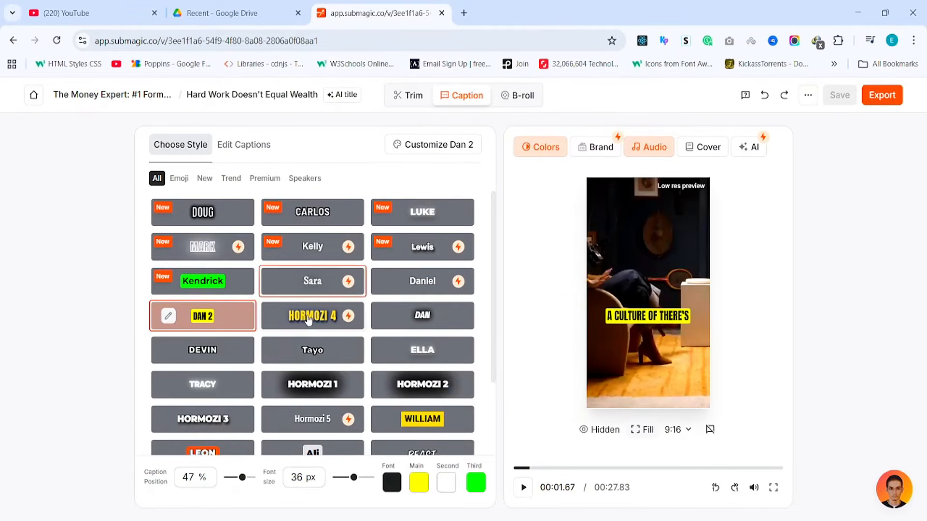
pyautogui.scroll(-3, 304, 323)
pyautogui.scroll(3, 310, 323)
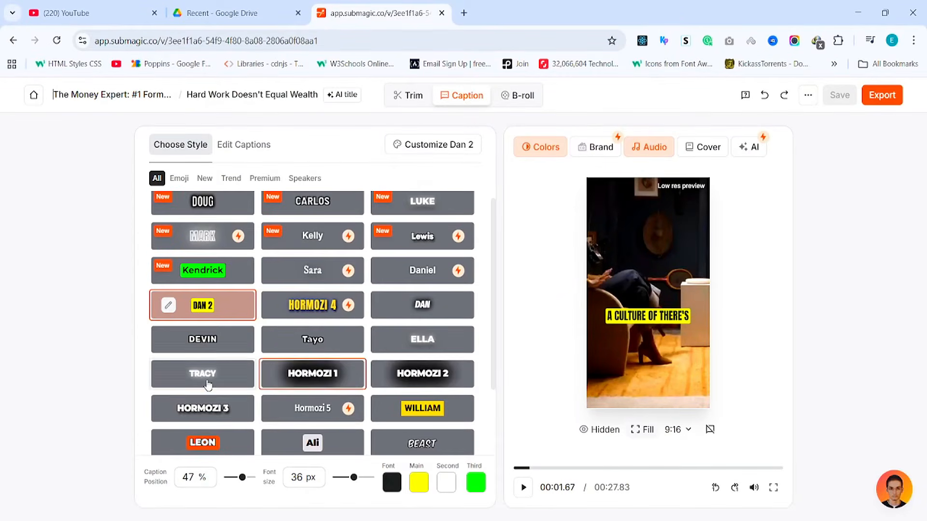
# Step: Apply the Ella caption style to the clip and set the captions' vertical position to 44%
pyautogui.click(249, 377)
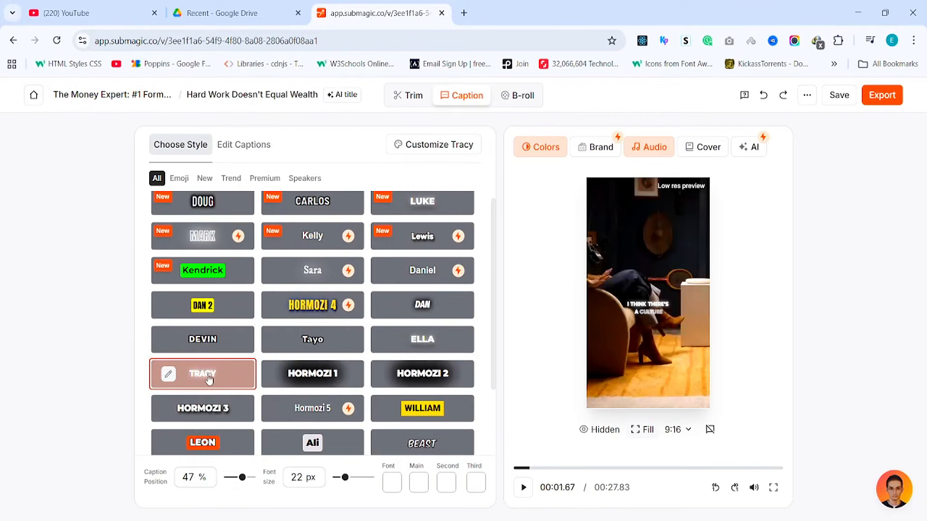
pyautogui.click(408, 343)
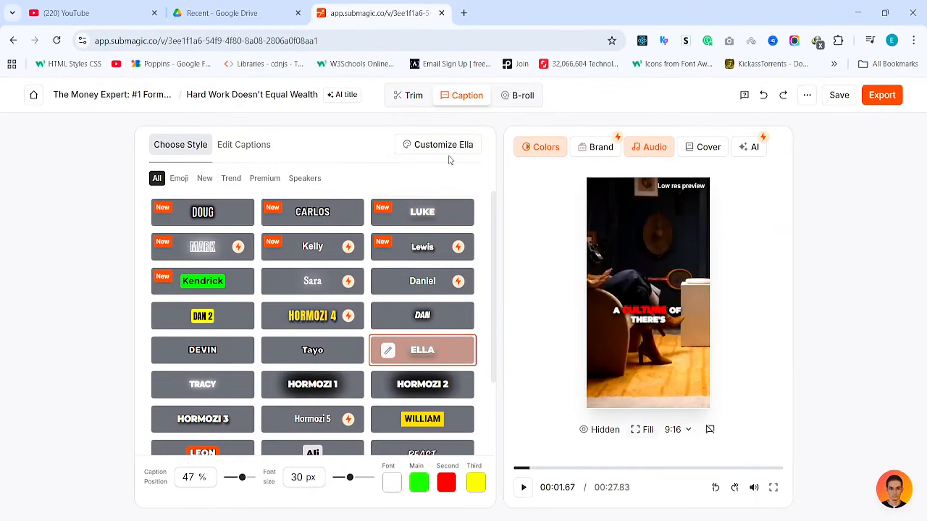
pyautogui.click(440, 145)
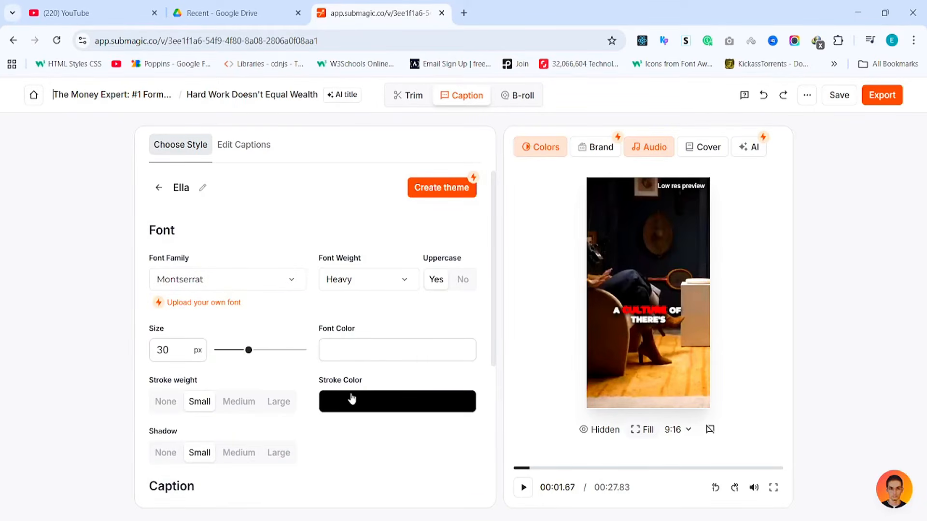
pyautogui.scroll(-4, 352, 398)
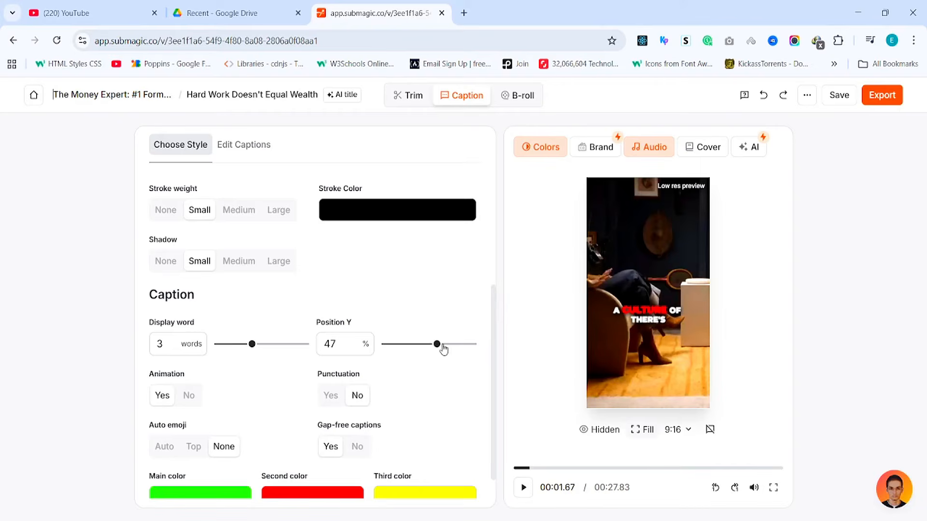
pyautogui.moveTo(437, 347)
pyautogui.mouseDown()
pyautogui.moveTo(413, 348)
pyautogui.moveTo(435, 348)
pyautogui.mouseUp()
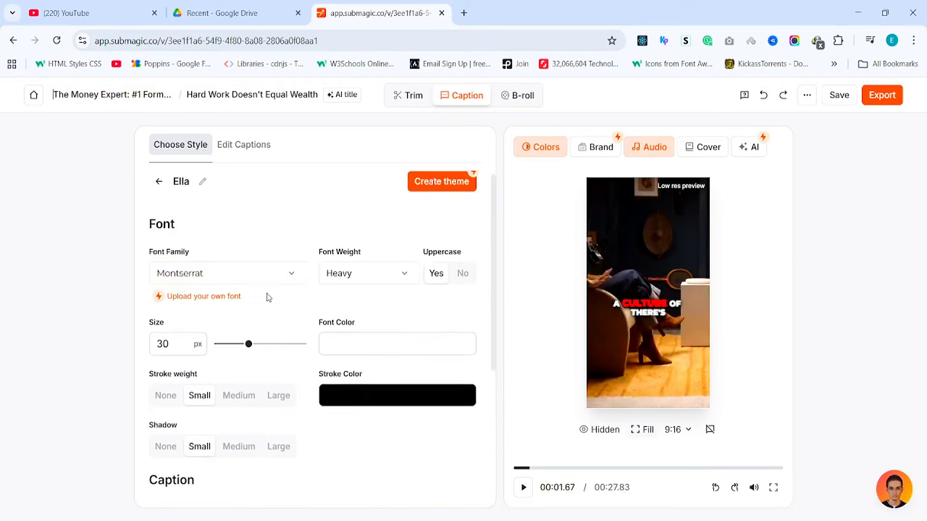
pyautogui.scroll(-5, 270, 294)
pyautogui.scroll(5, 300, 283)
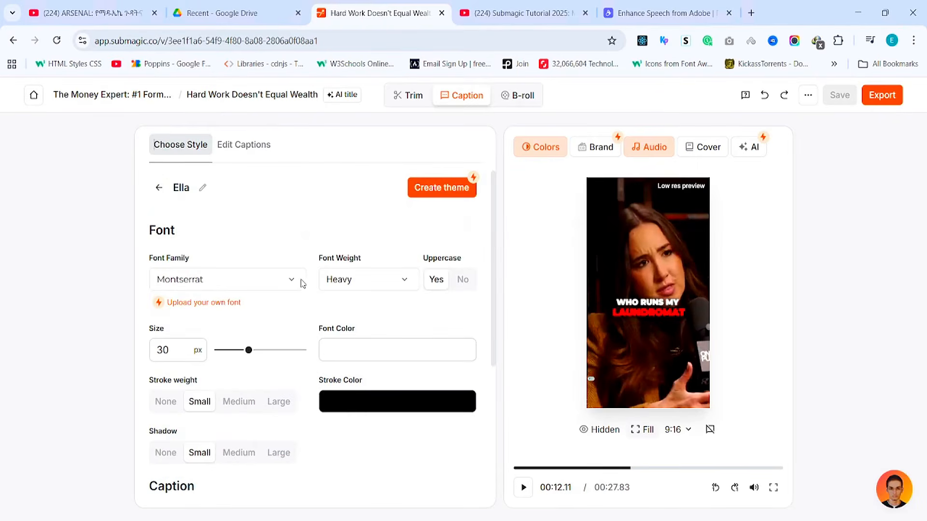
pyautogui.click(155, 187)
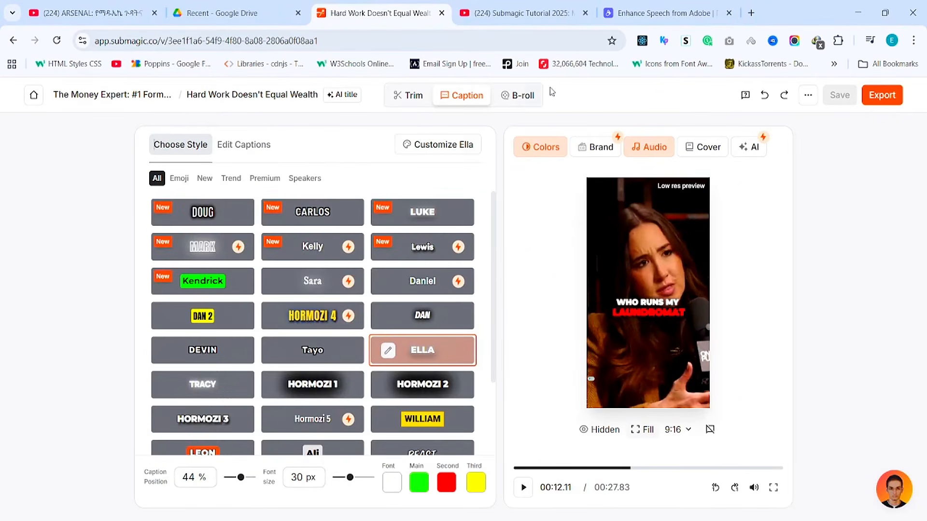
# Step: Generate Magic B-rolls for the clip at 20% using premium videos as the source
pyautogui.click(528, 95)
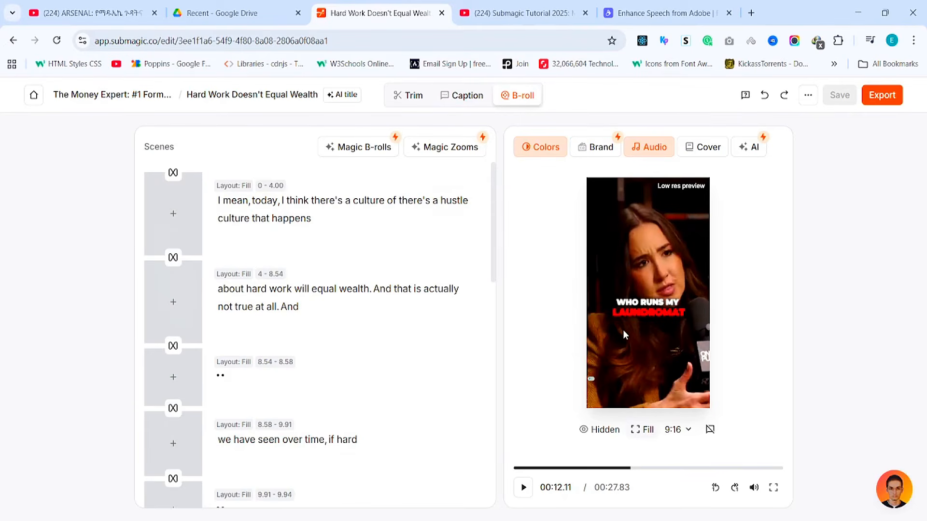
pyautogui.click(364, 146)
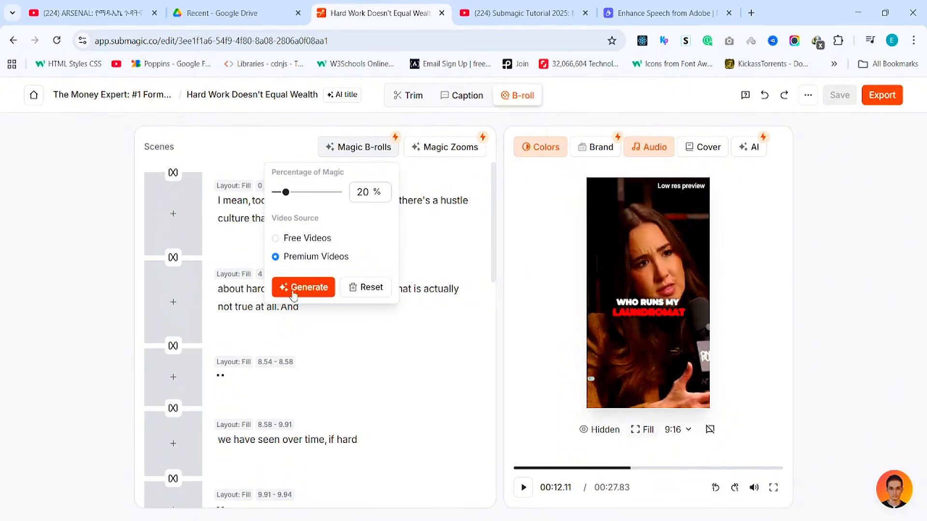
pyautogui.click(312, 289)
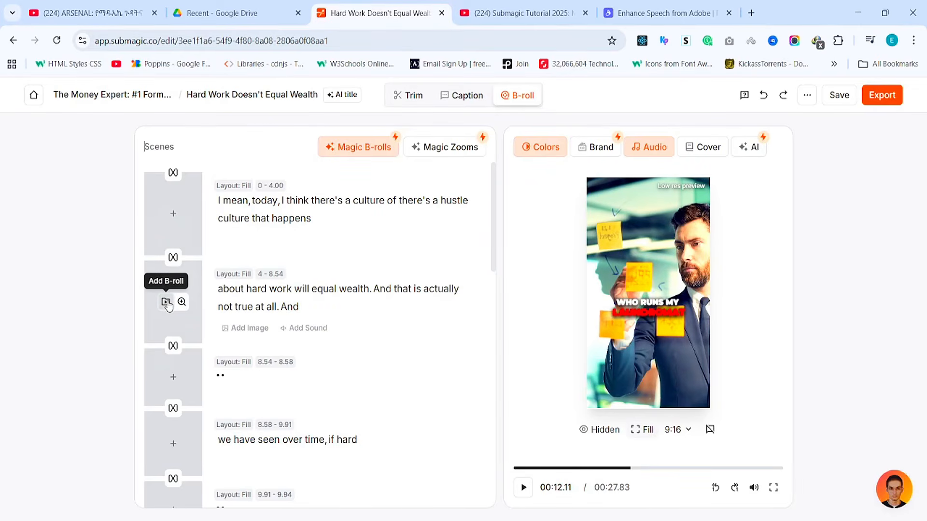
# Step: Add the premium video of the man slumped over his desk as B-roll to the 4–8.54 scene
pyautogui.click(166, 302)
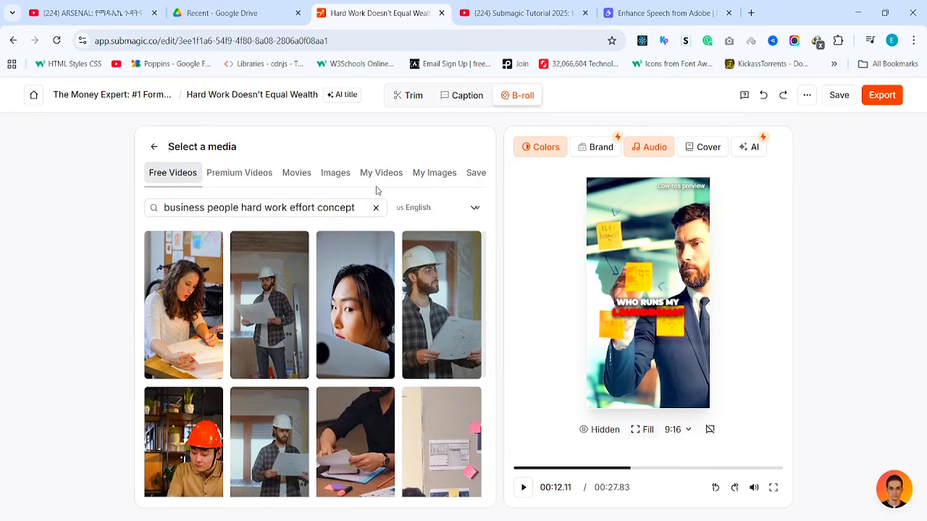
pyautogui.click(234, 176)
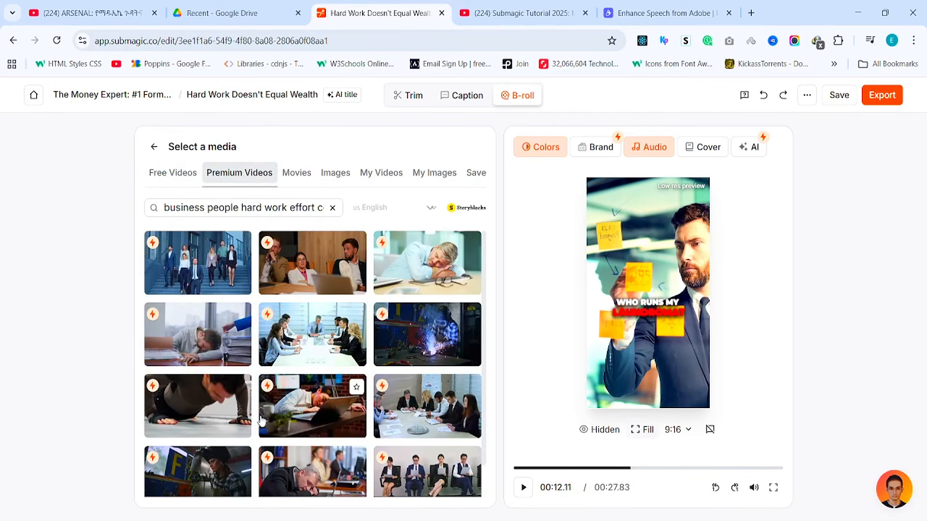
pyautogui.click(222, 441)
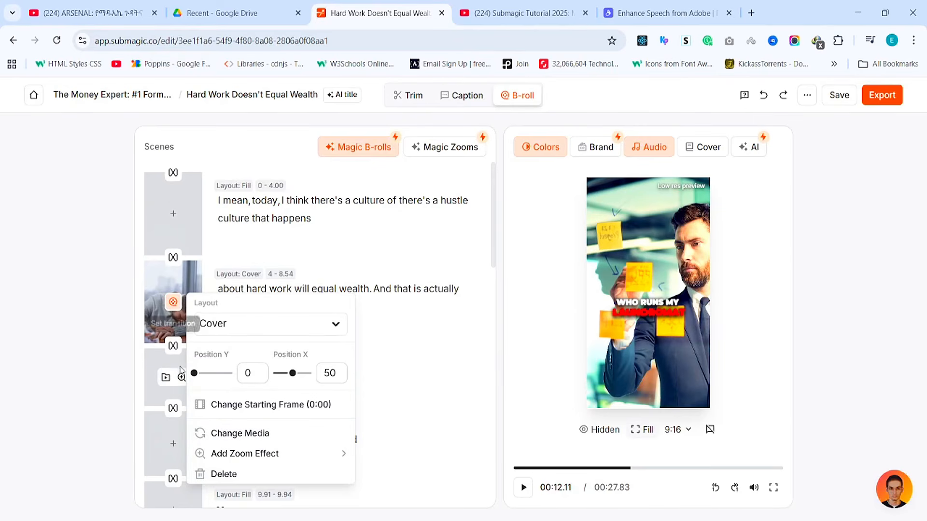
# Step: Check the personal video uploads as a B-roll source for the 8.54–8.58 scene and return to the scenes
pyautogui.moveTo(167, 381)
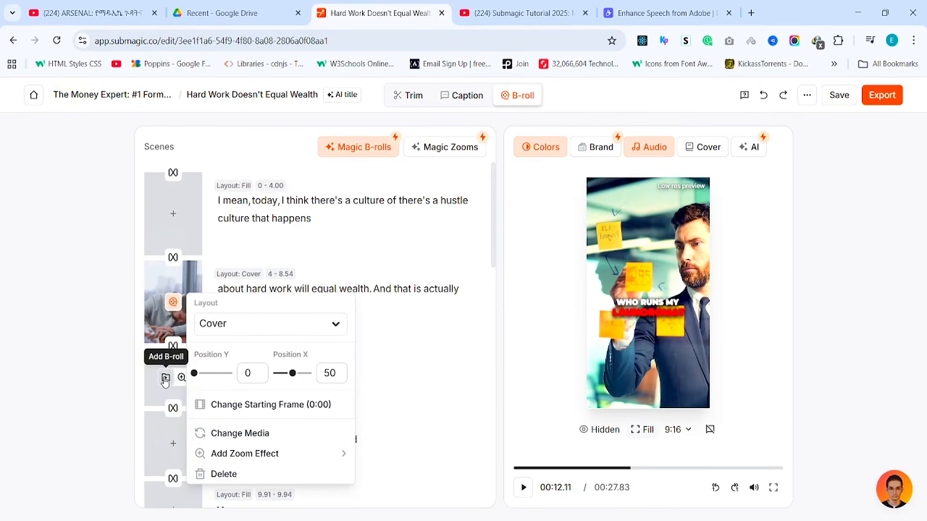
pyautogui.click(165, 380)
pyautogui.click(372, 176)
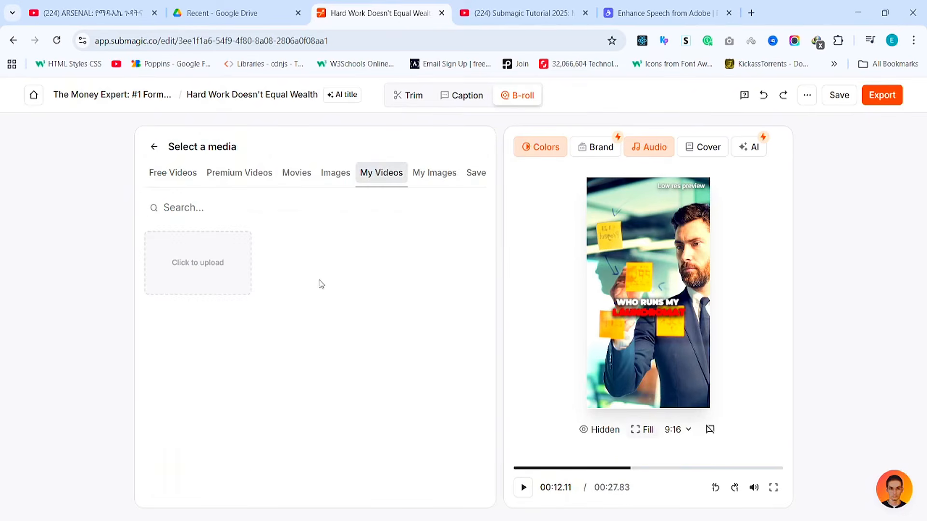
pyautogui.click(154, 147)
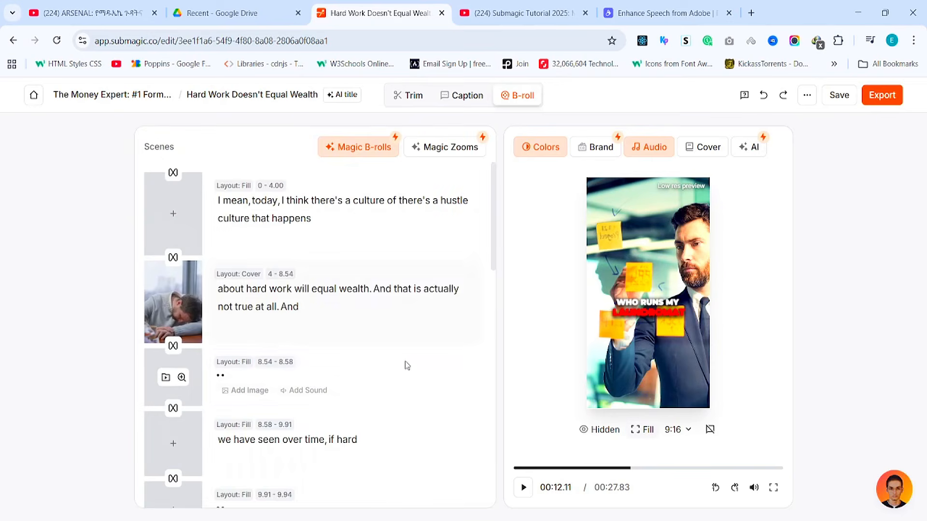
# Step: Look through the transitions available before the 8.54–8.58 scene and review the generated B-rolls and sound effects
pyautogui.click(173, 344)
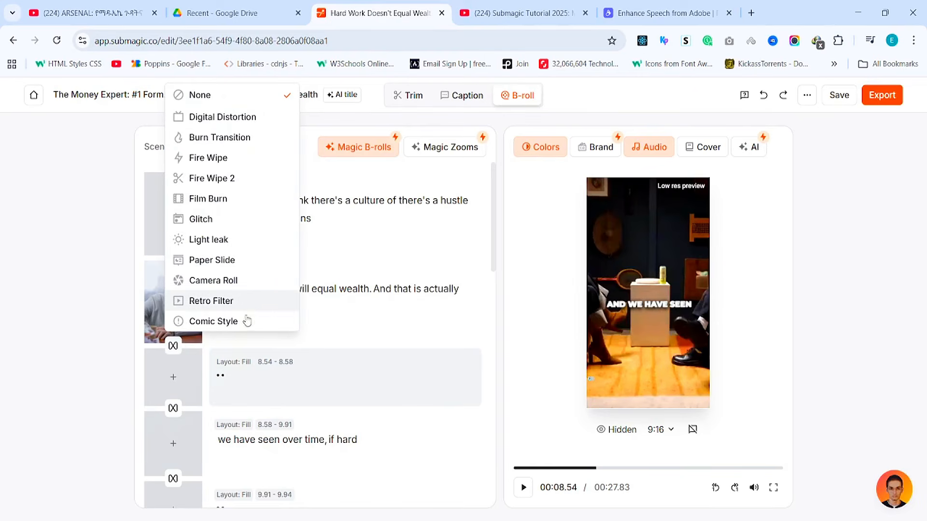
pyautogui.click(109, 339)
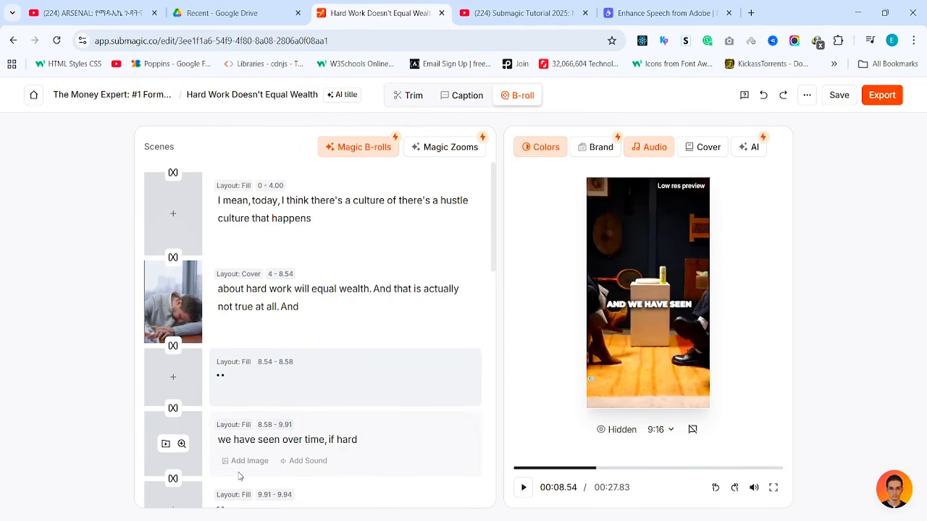
pyautogui.scroll(-8, 278, 387)
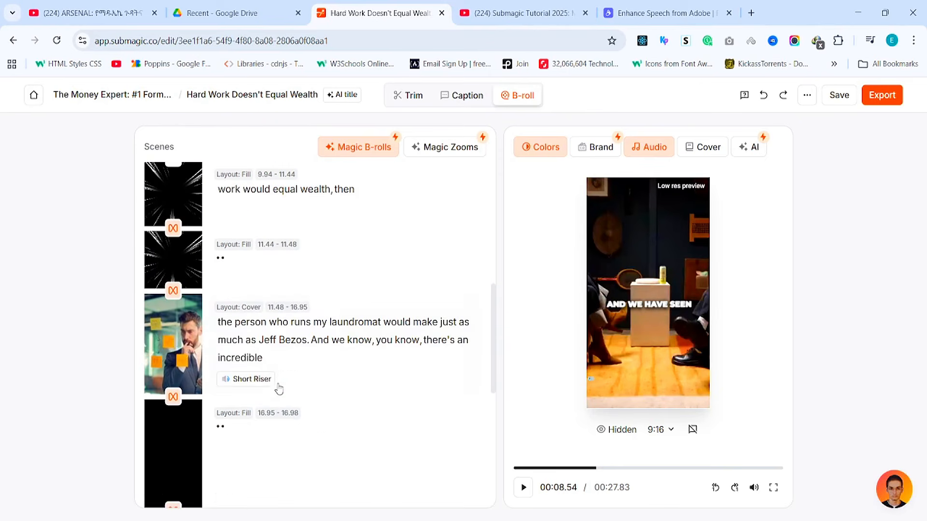
pyautogui.scroll(5, 329, 369)
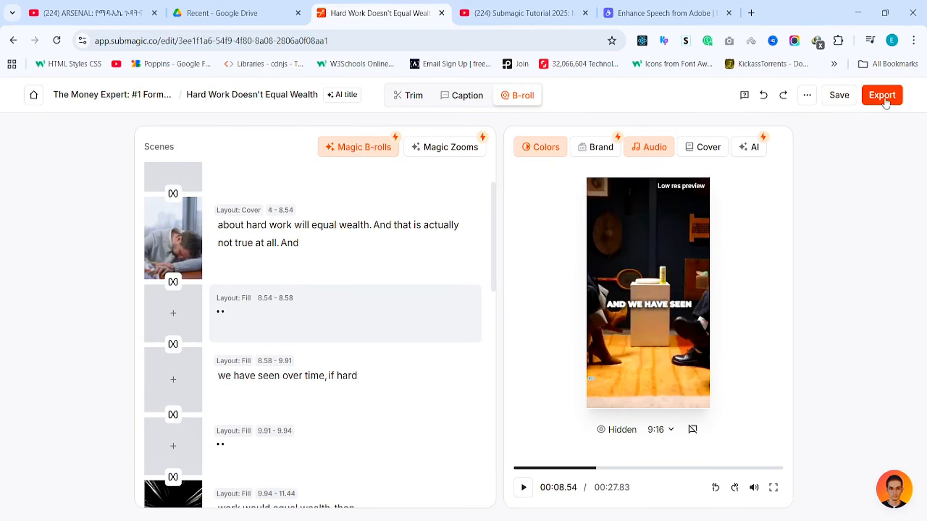
# Step: Export the clip with captions in Quad HD (2k) quality and download the finished video
pyautogui.click(883, 96)
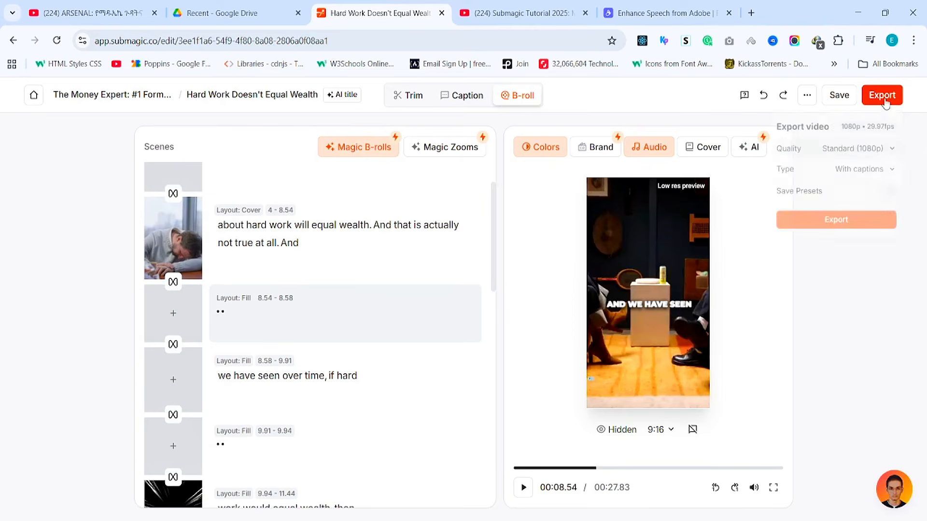
pyautogui.click(890, 153)
pyautogui.click(830, 223)
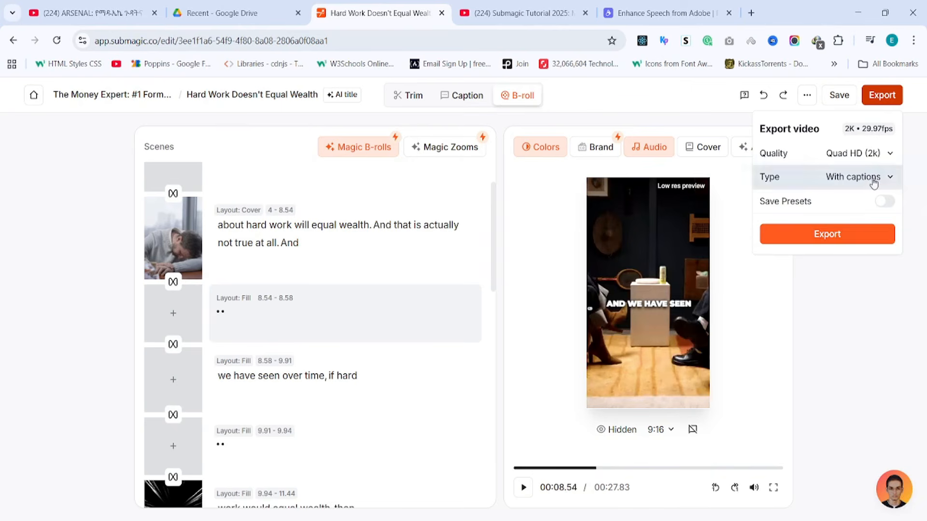
pyautogui.click(874, 179)
pyautogui.click(862, 305)
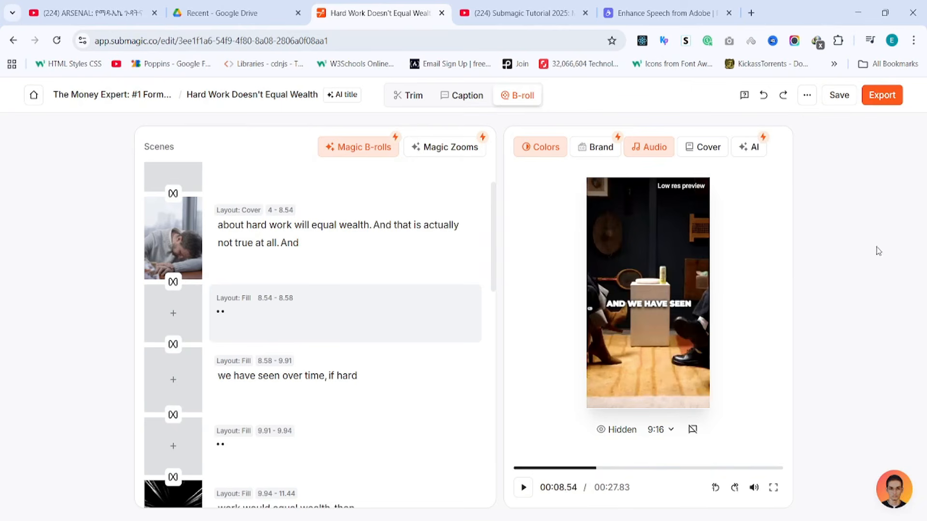
pyautogui.click(882, 95)
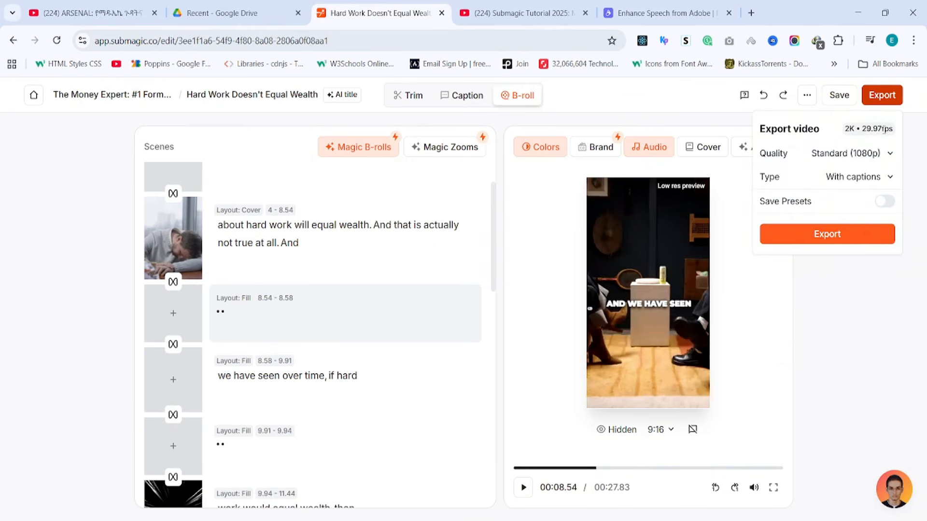
pyautogui.click(846, 233)
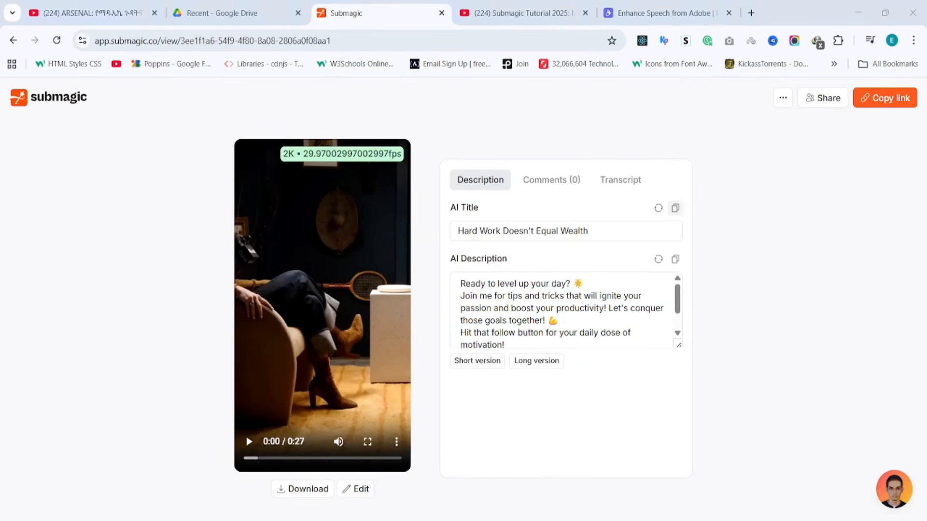
pyautogui.click(317, 491)
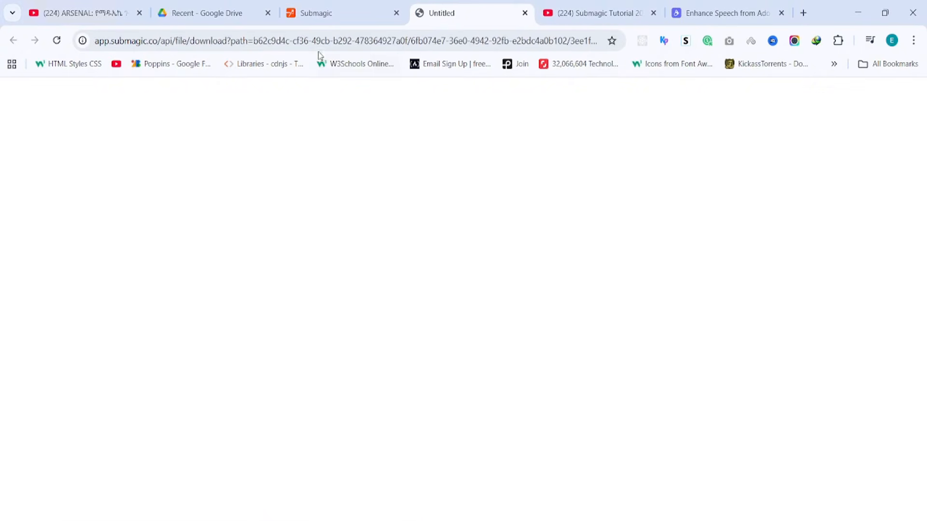